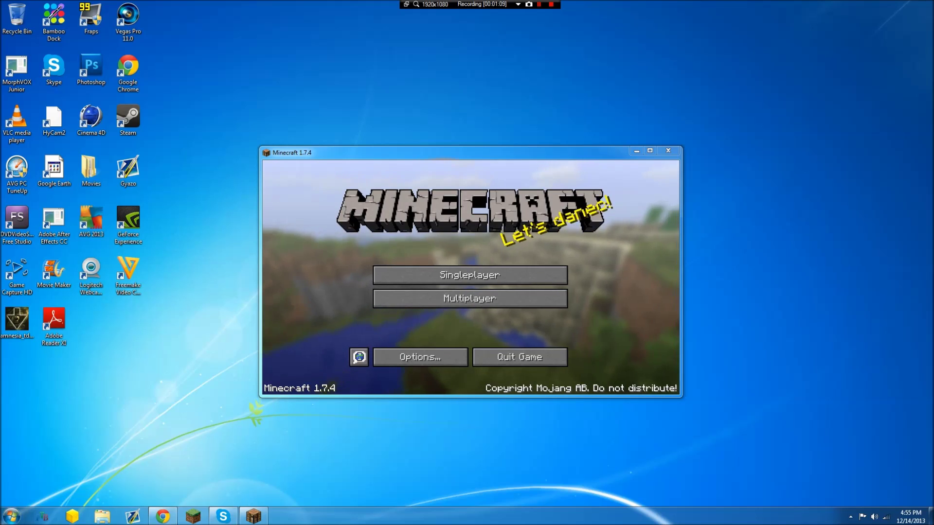
Launch the Java (32-bit) Control Panel from Windows Control Panel's all-items list
key("super")
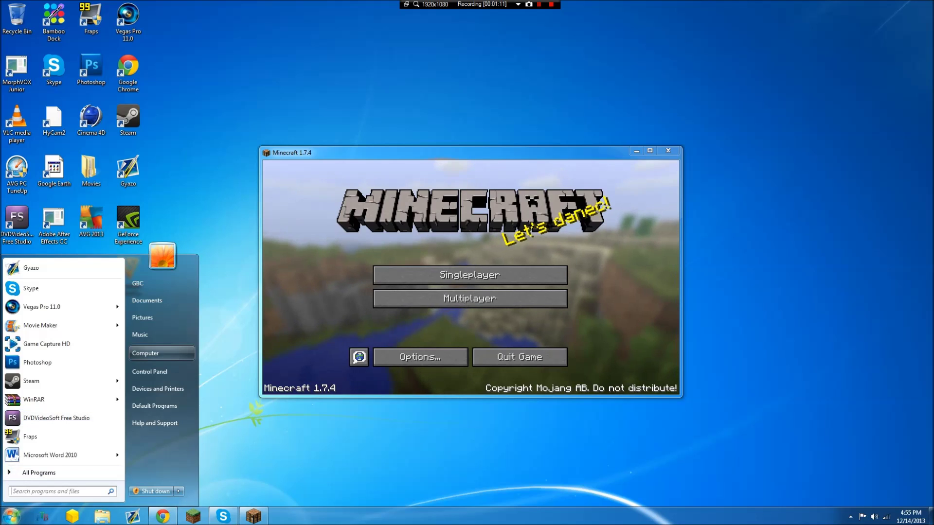
left_click(150, 372)
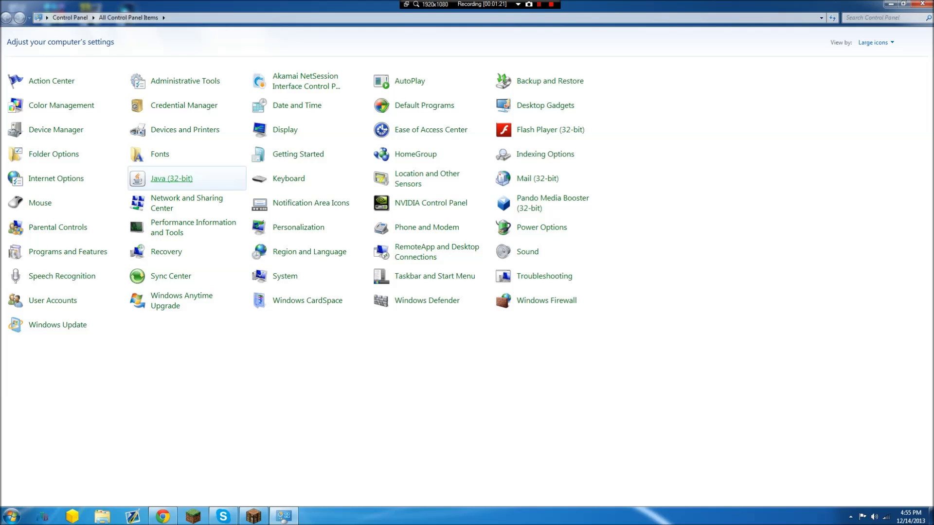
left_click(171, 178)
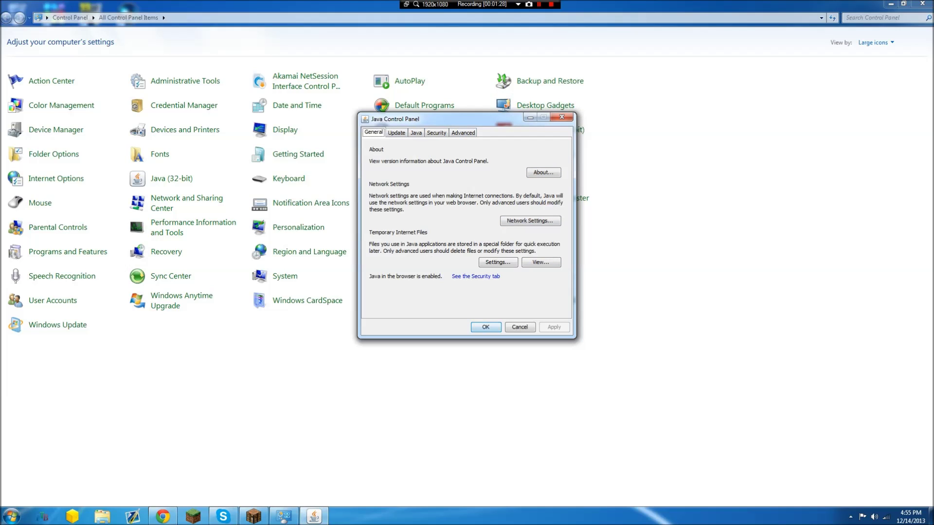
Open the Java Runtime Environment Settings and edit the Java 1.7 runtime parameters cell
left_click(397, 132)
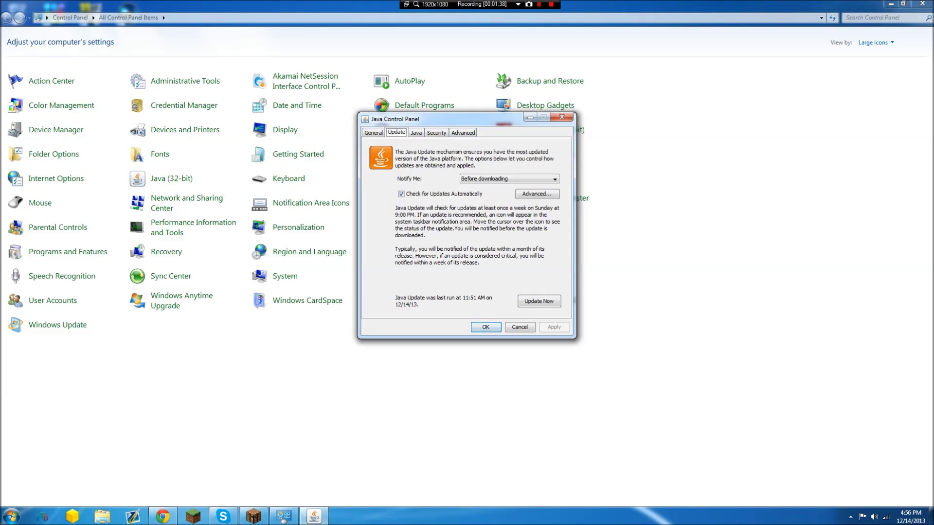
key("Right")
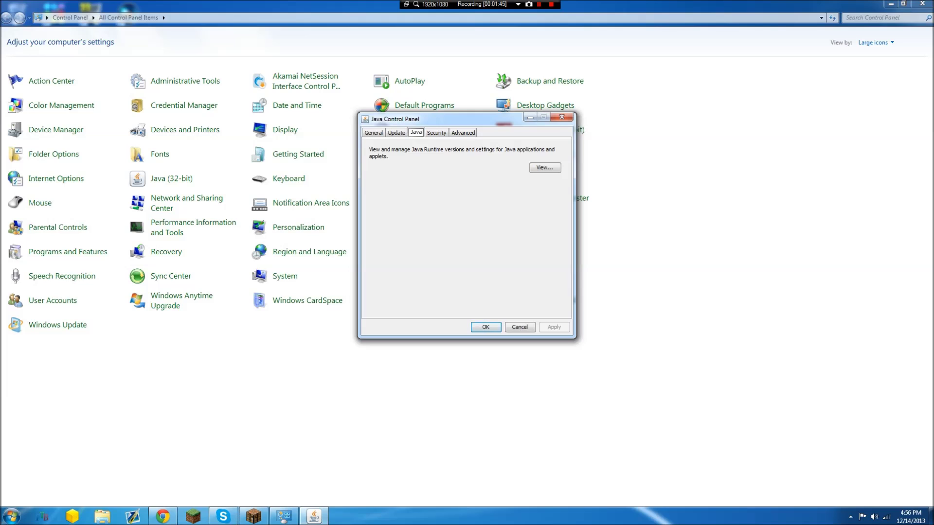
key("Tab")
key("space")
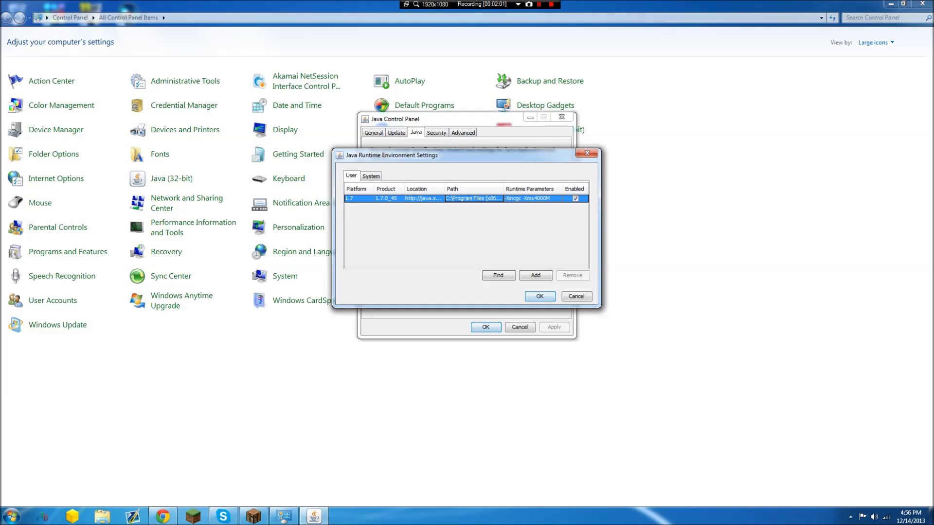
double_click(533, 199)
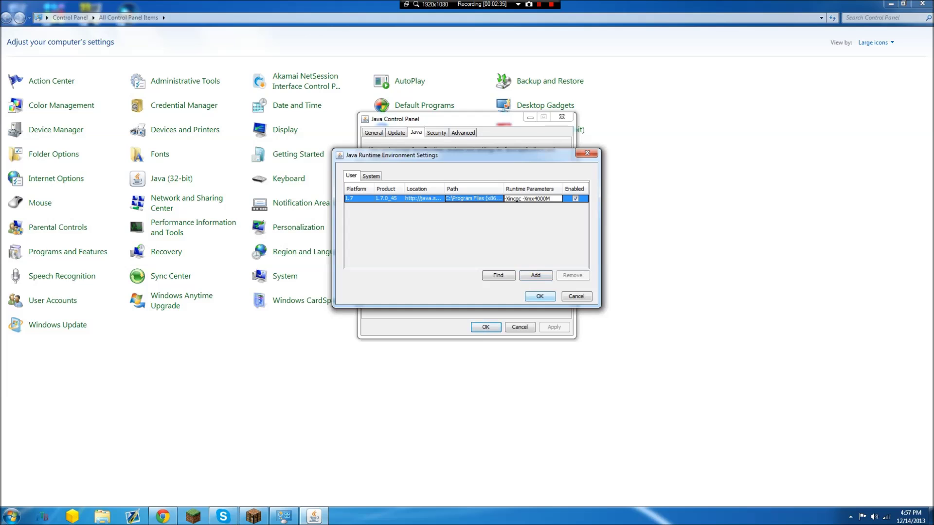
Confirm the Java 1.7 runtime parameters -Xincgc -Xmx4000M and close the Java Control Panel
left_click(540, 297)
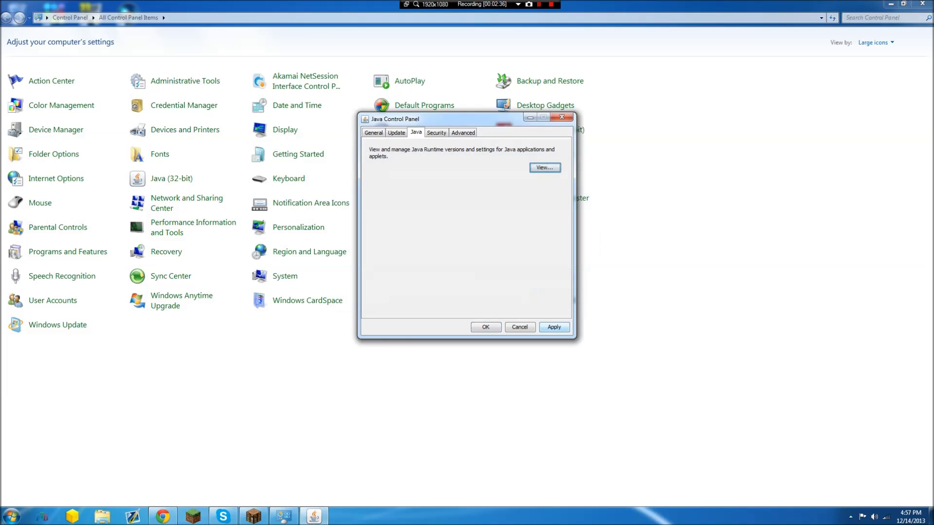
left_click(485, 327)
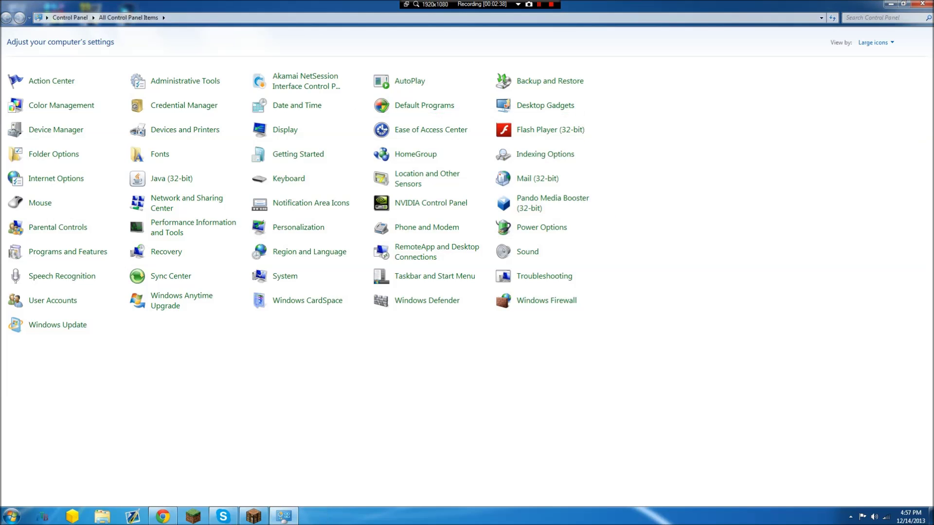
Close Control Panel with Alt+F4, then show and dismiss the hidden tray icons
key("alt+F4")
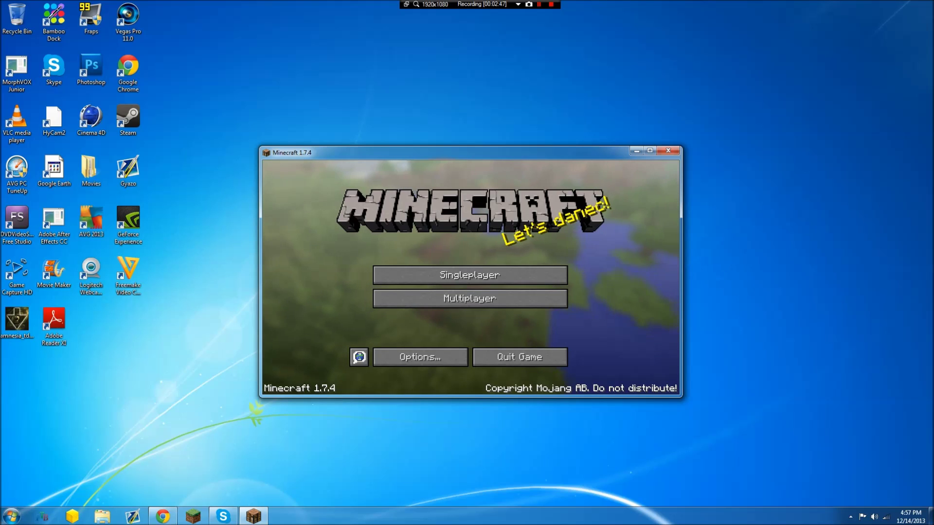
left_click(850, 517)
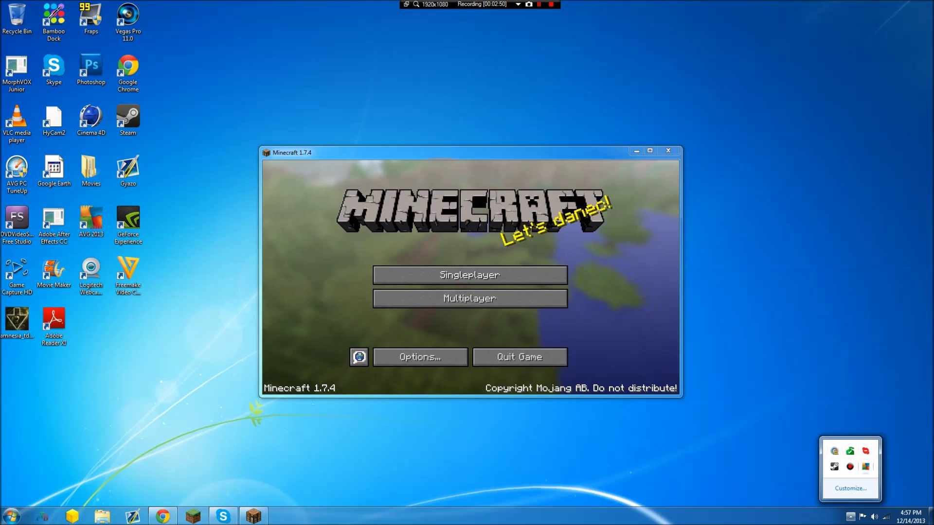
left_click(851, 517)
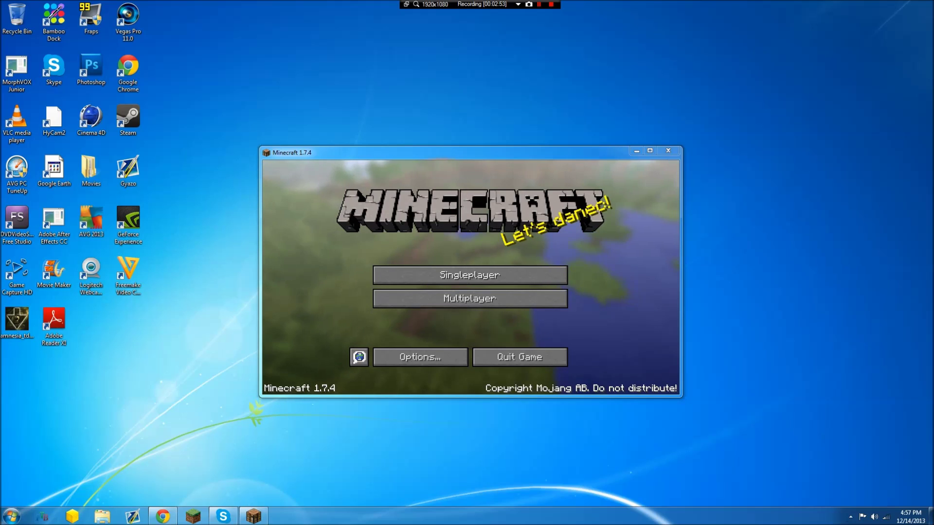